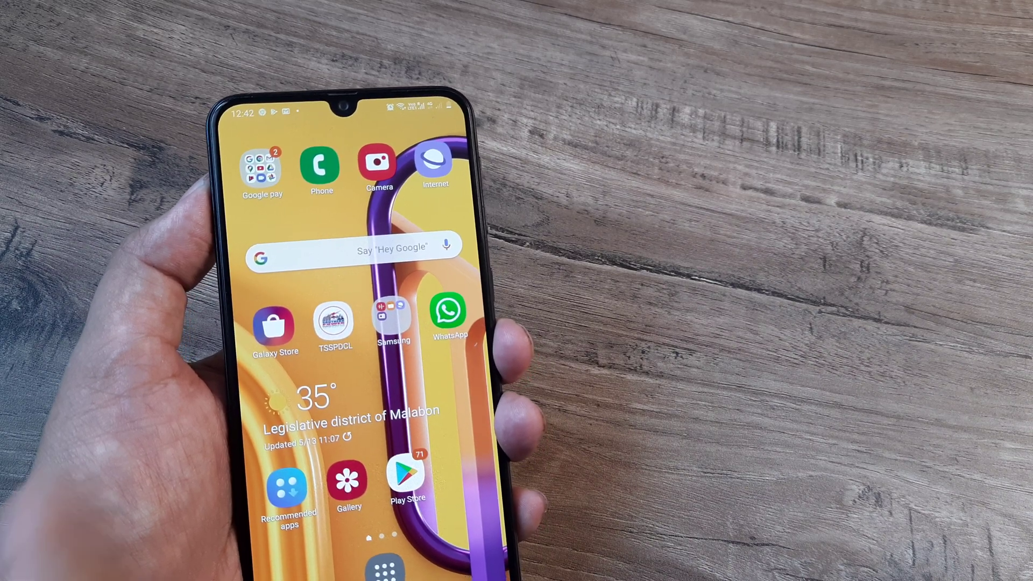
Launch the Google app from the Google folder, choose Add another account, and verify with the unlock pattern
left_click(268, 170)
left_click(272, 286)
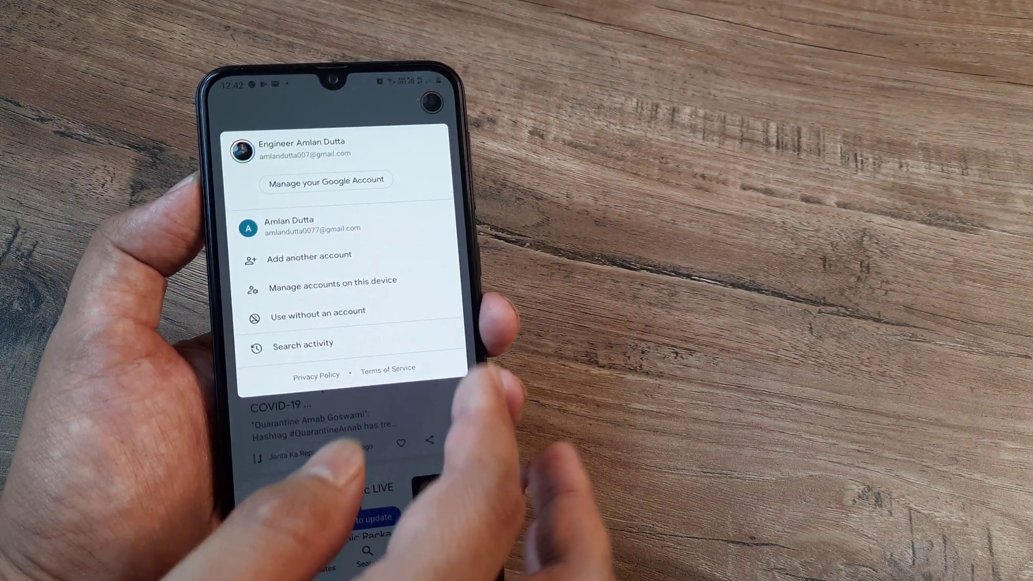
left_click(315, 258)
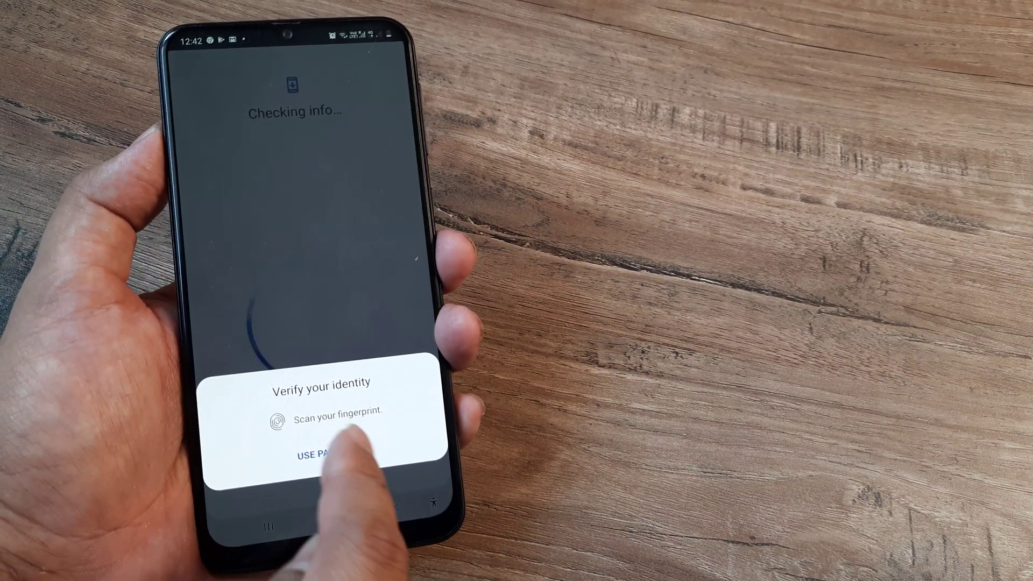
left_click(327, 452)
left_click_drag(275, 445, 376, 431)
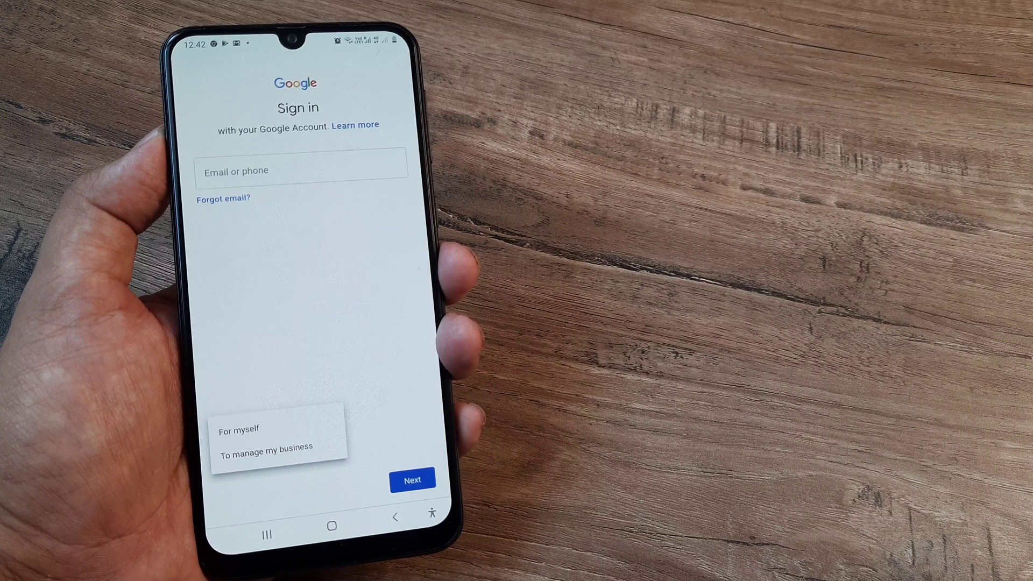
Choose 'For myself', enter the first and last name, and continue
left_click(239, 429)
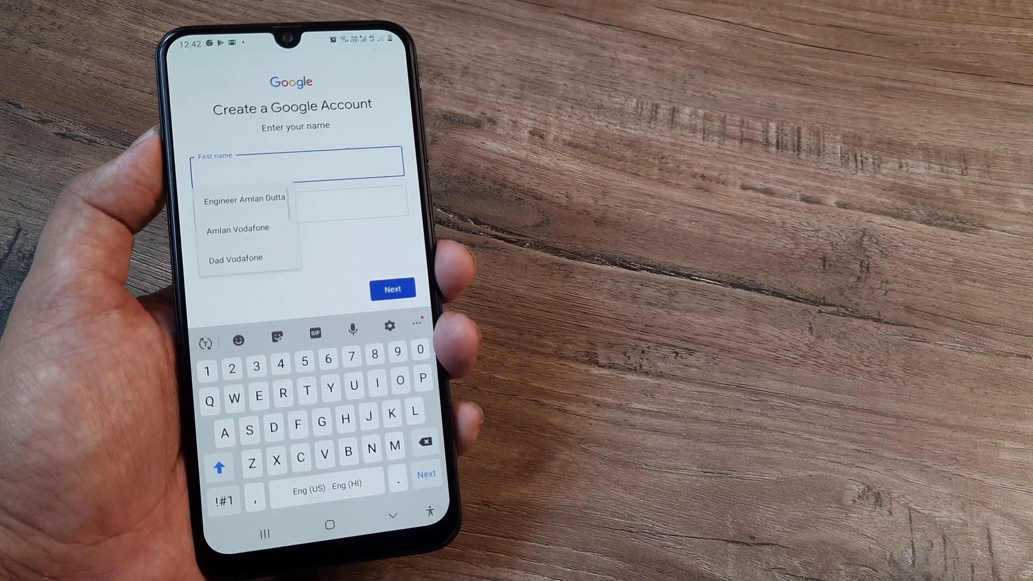
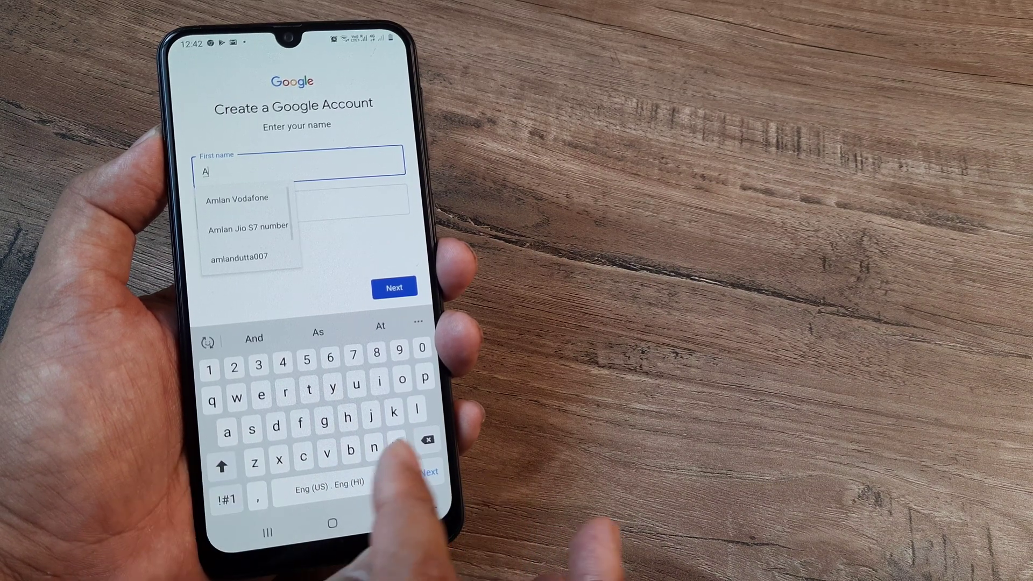
key("Escape")
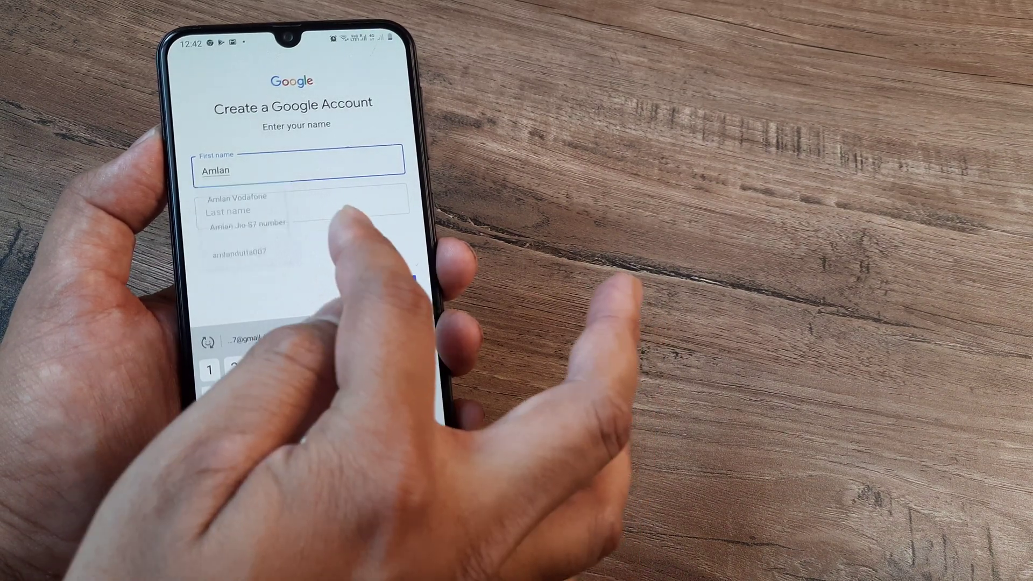
left_click(299, 206)
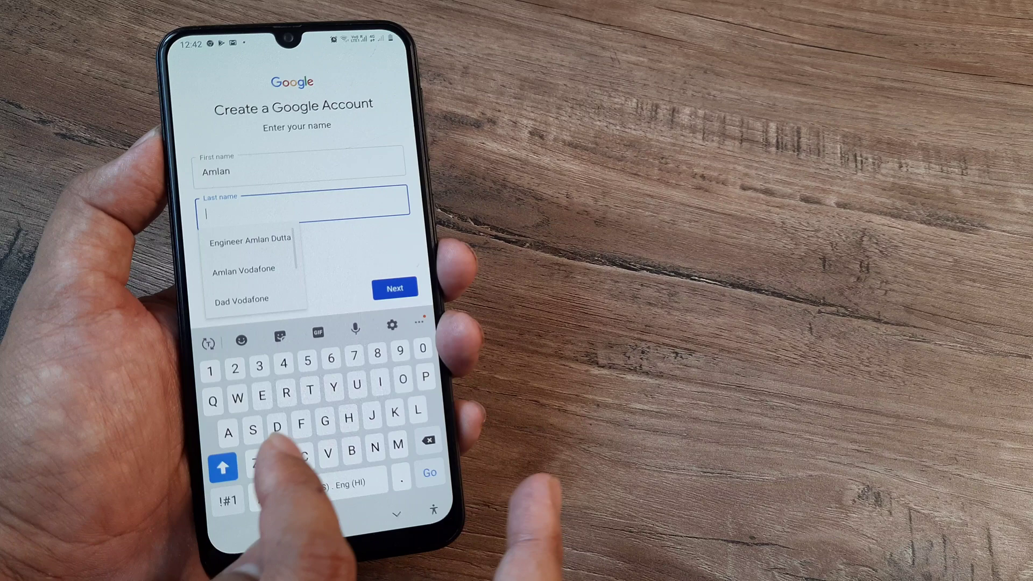
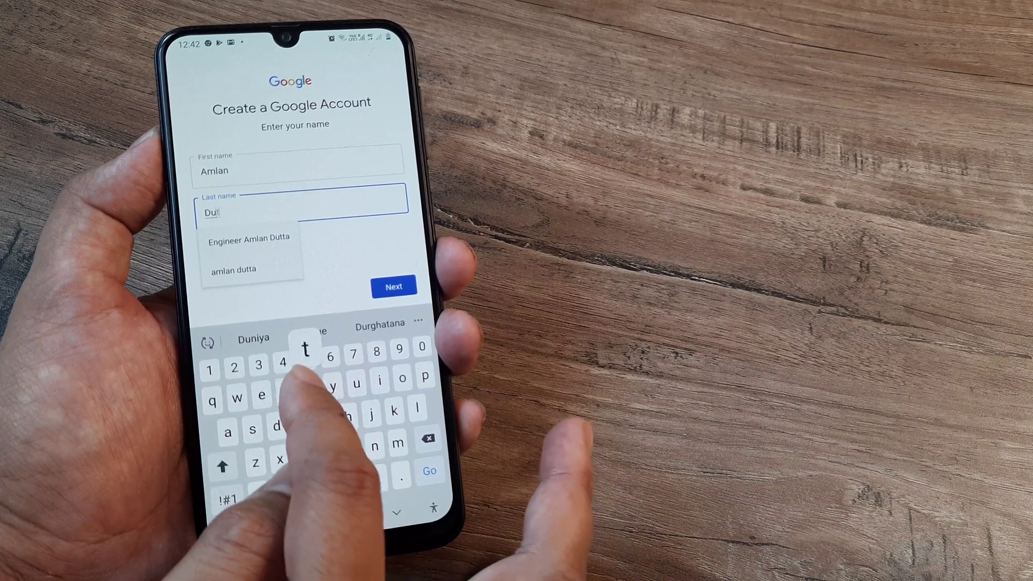
left_click(393, 286)
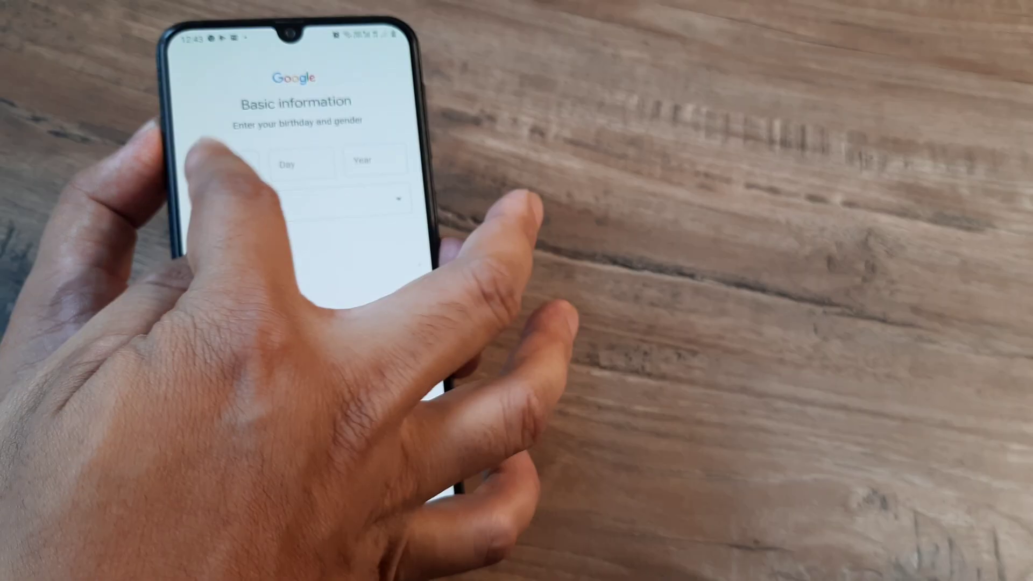
left_click(229, 171)
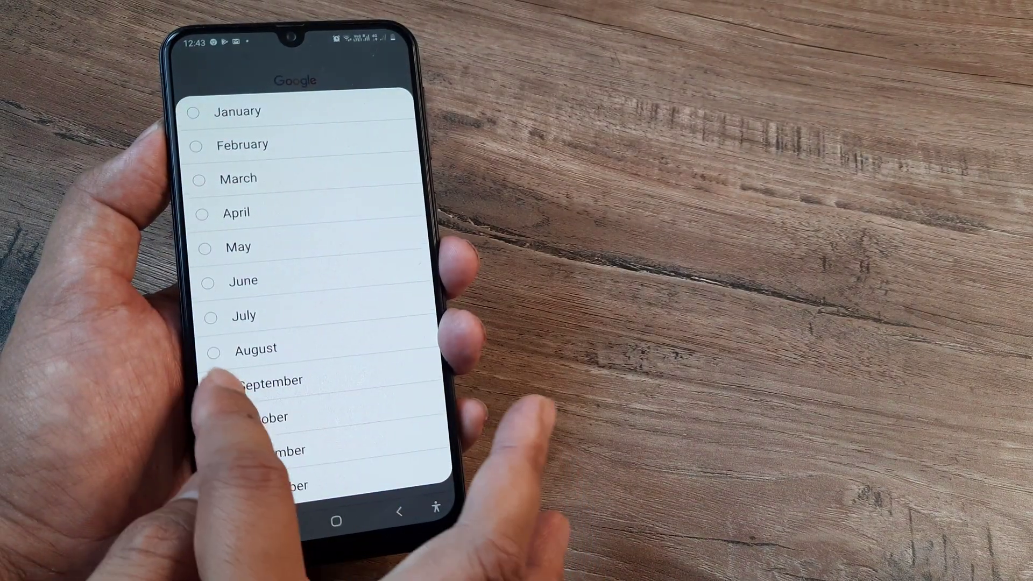
left_click(271, 383)
left_click(302, 165)
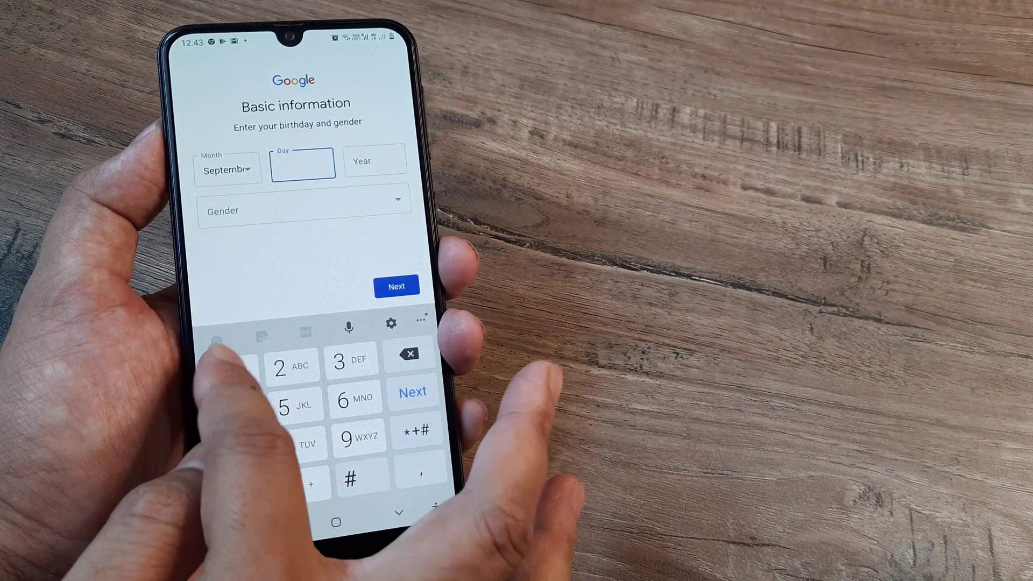
type("11")
left_click(374, 162)
type("19")
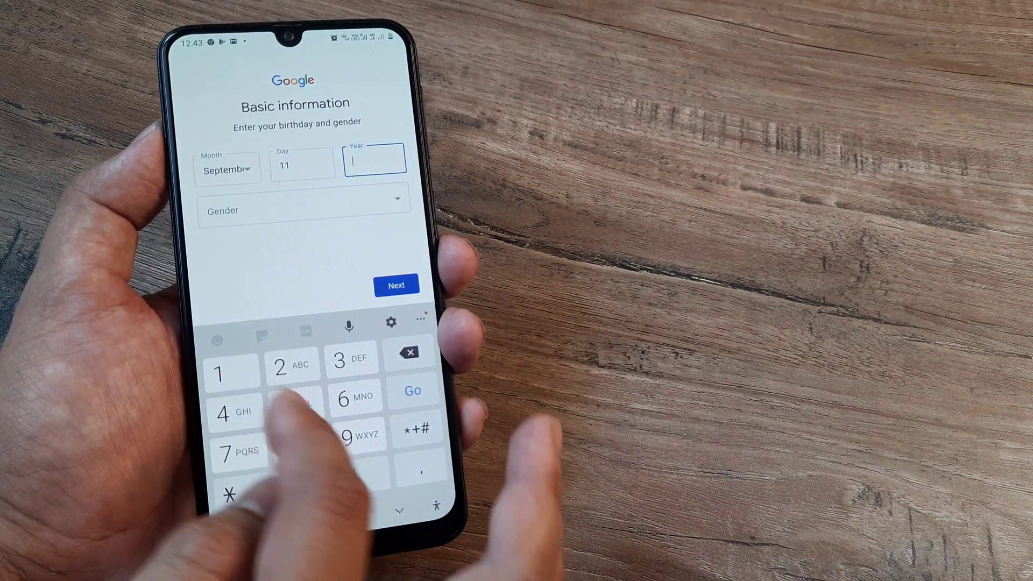
type("84")
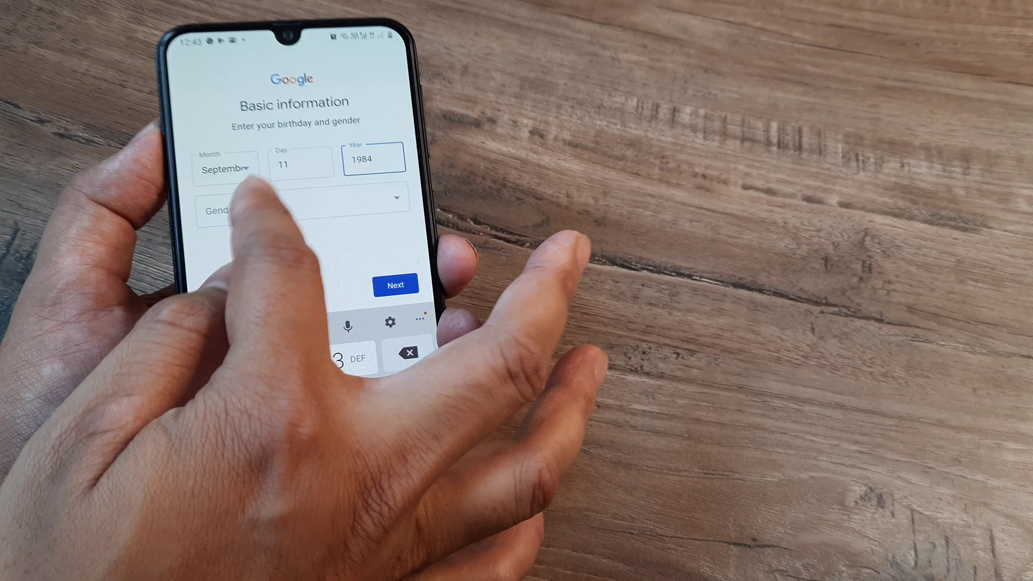
left_click(302, 208)
left_click(275, 422)
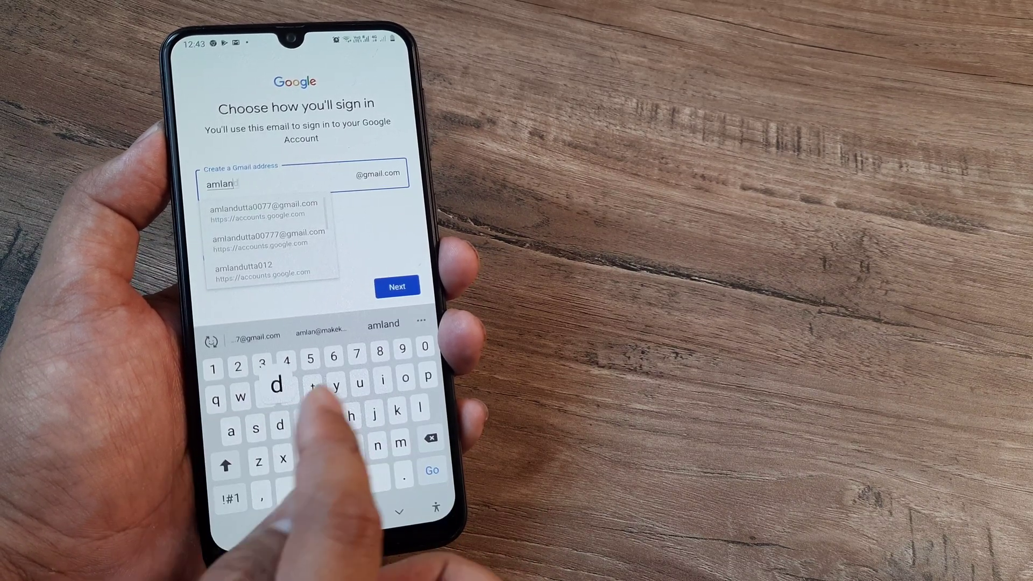
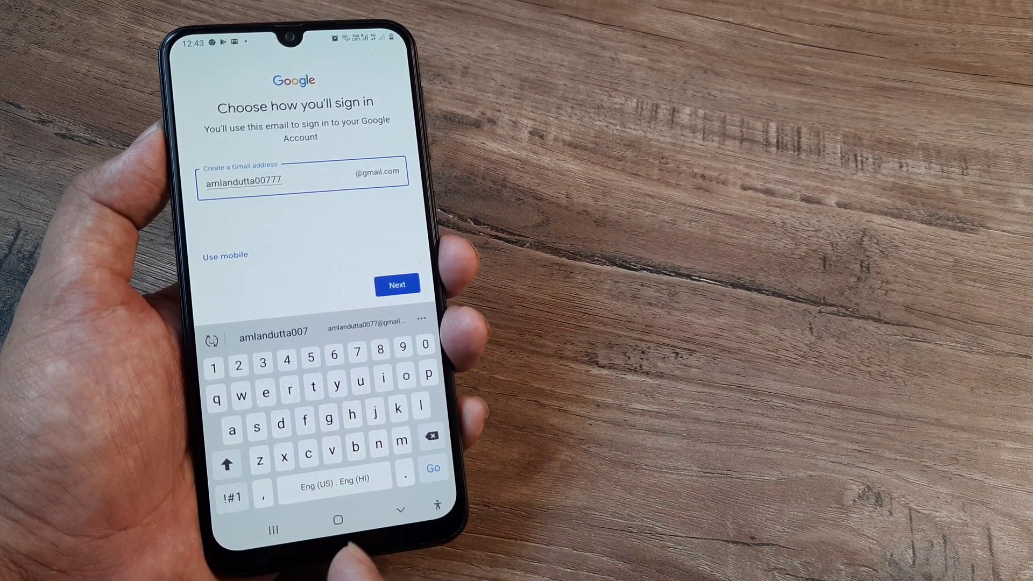
Submit a Gmail username, then resubmit it with an extra digit after it's reported taken
left_click(396, 284)
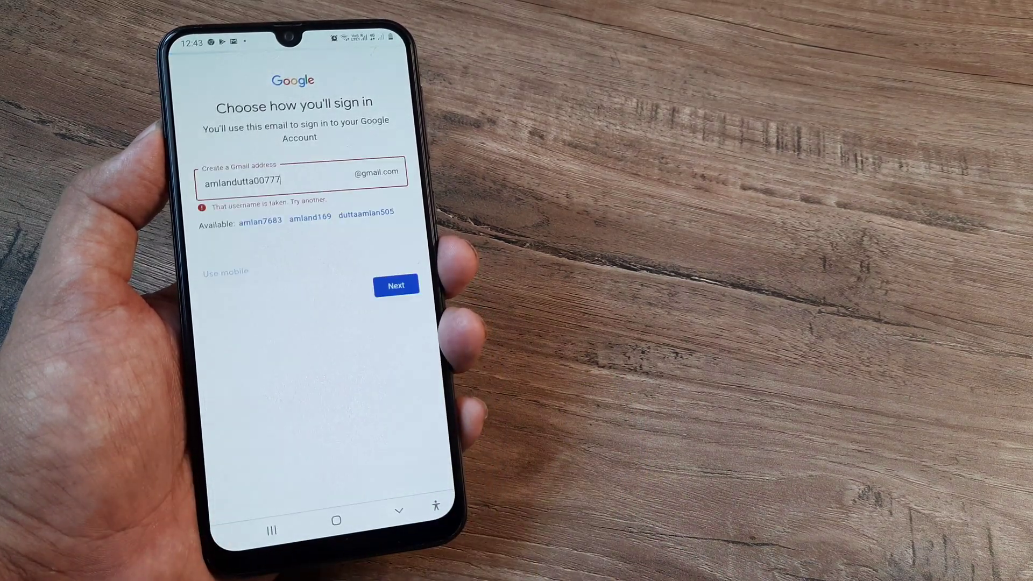
type("7")
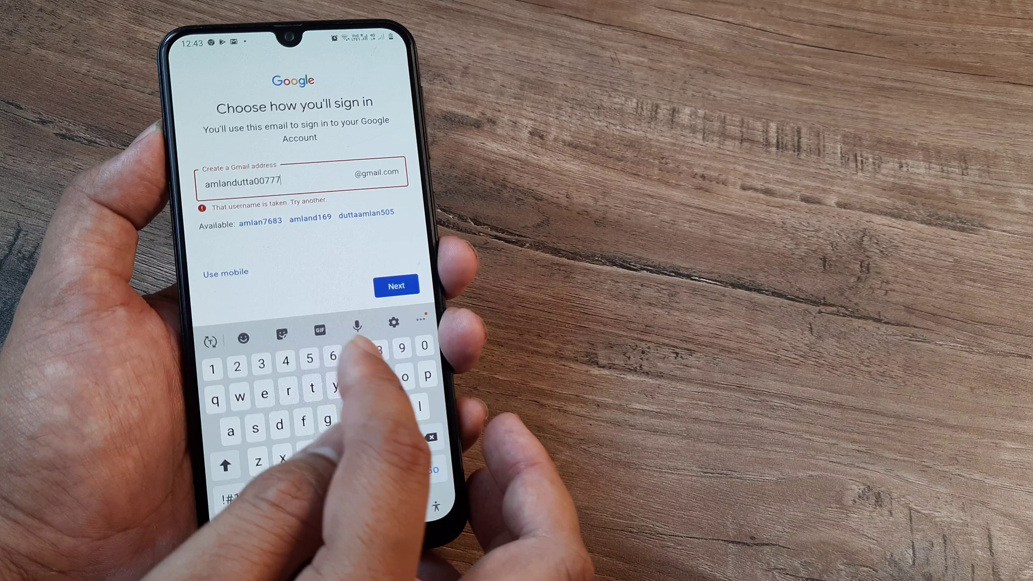
left_click(396, 285)
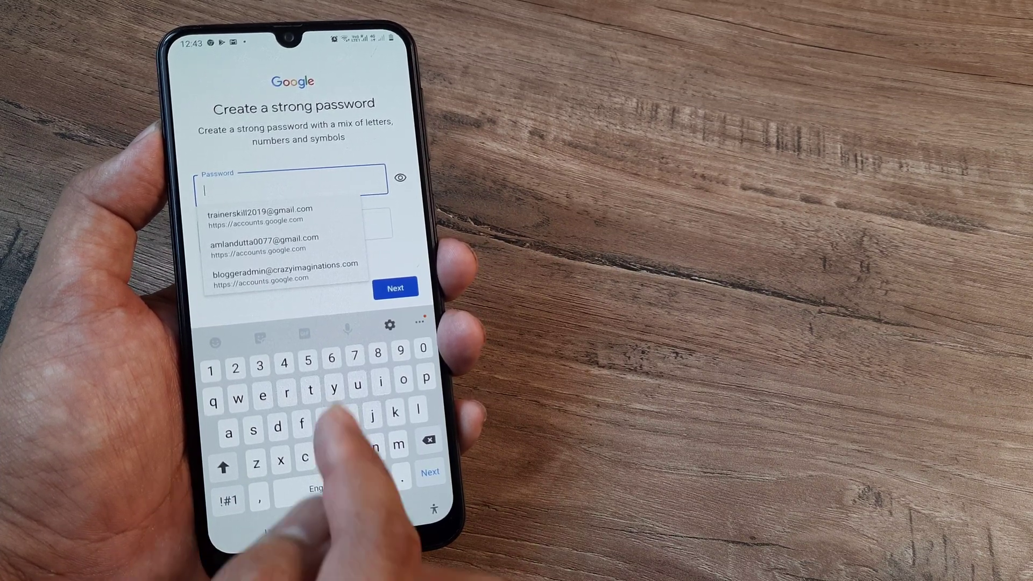
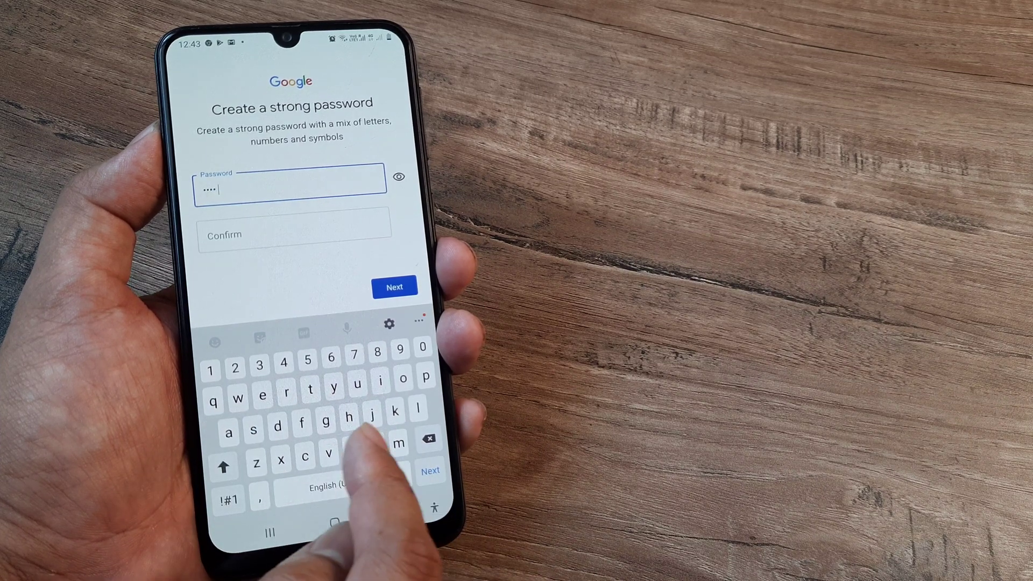
Enter and confirm a first password, which is rejected as too weak
key("BackSpace")
key("BackSpace")
key("BackSpace")
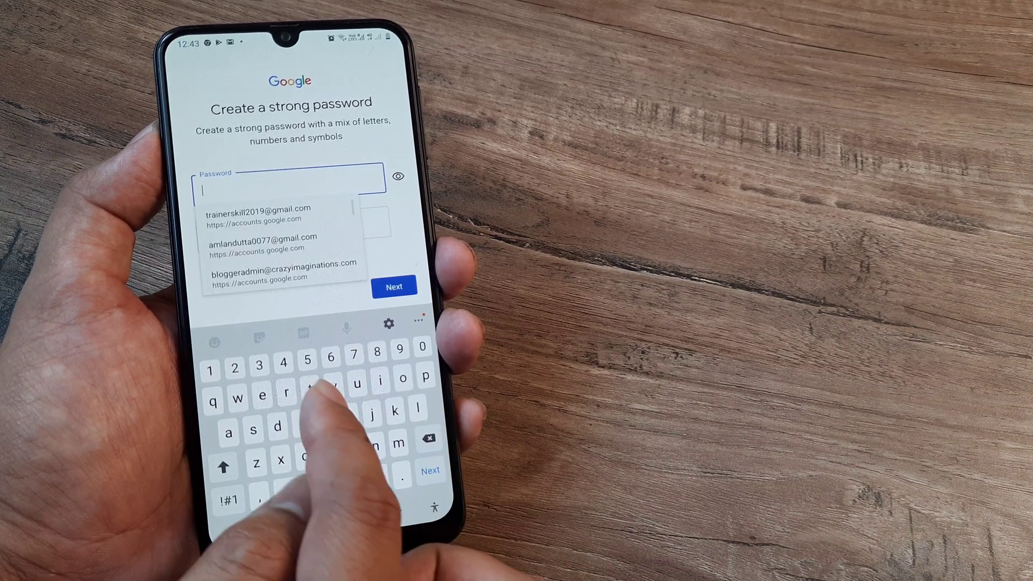
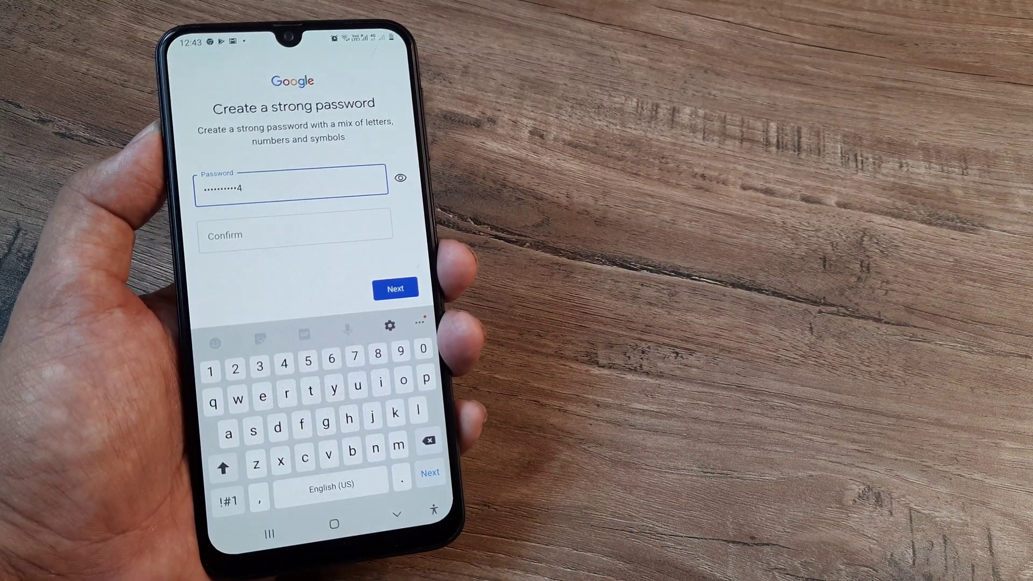
left_click(267, 230)
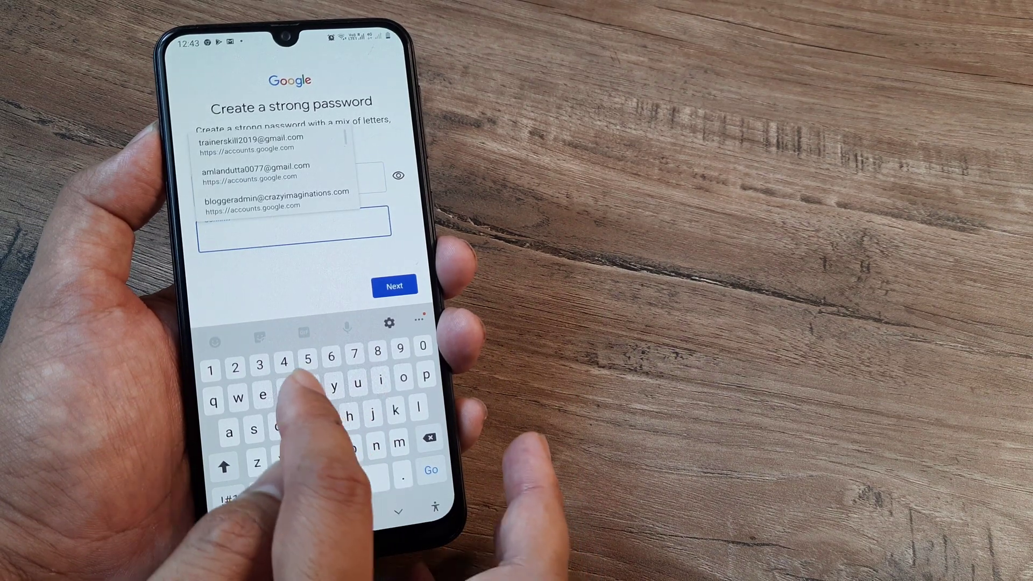
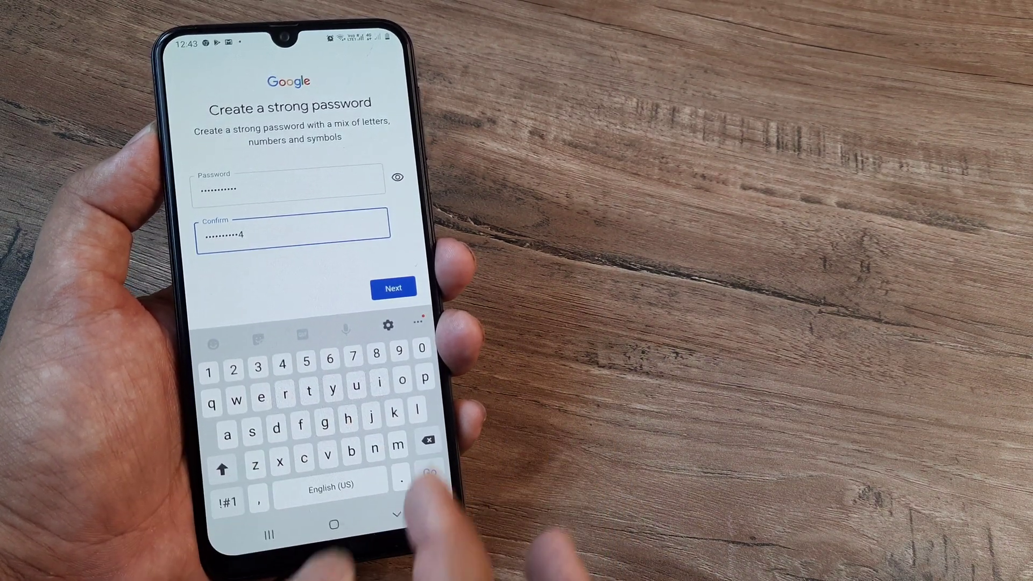
left_click(393, 288)
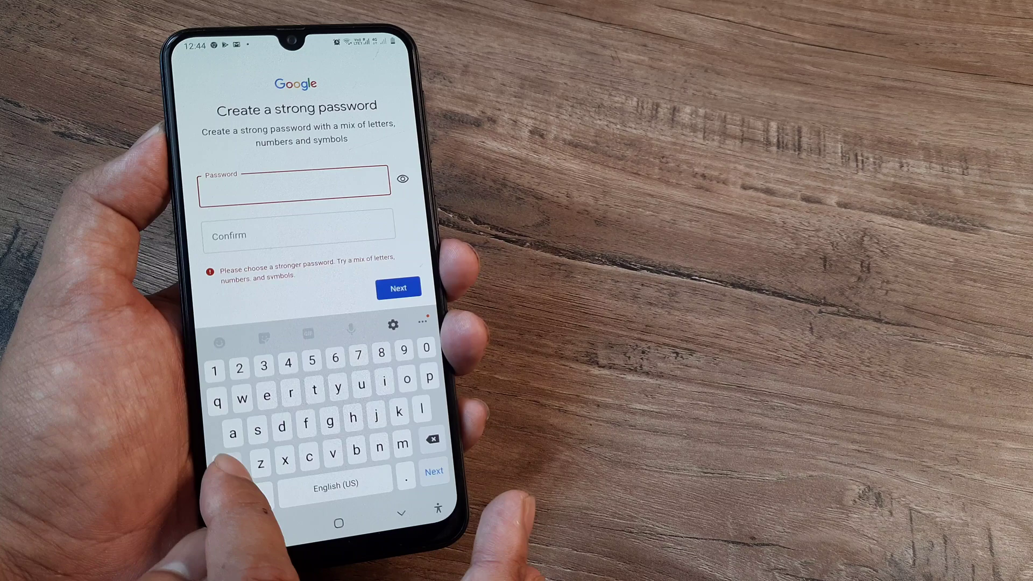
Enter and confirm a stronger password with a capital letter, numbers and a symbol
left_click(227, 466)
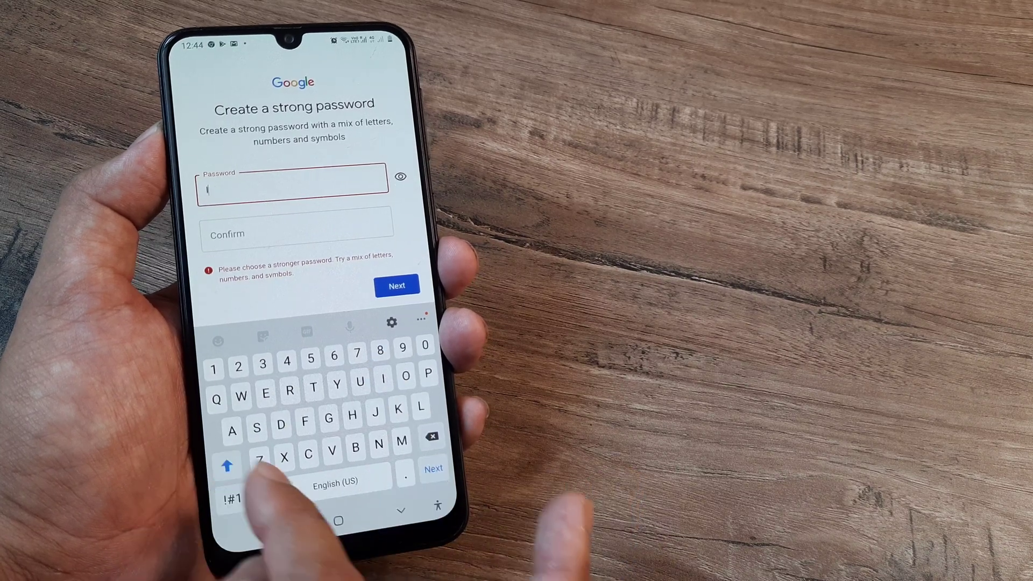
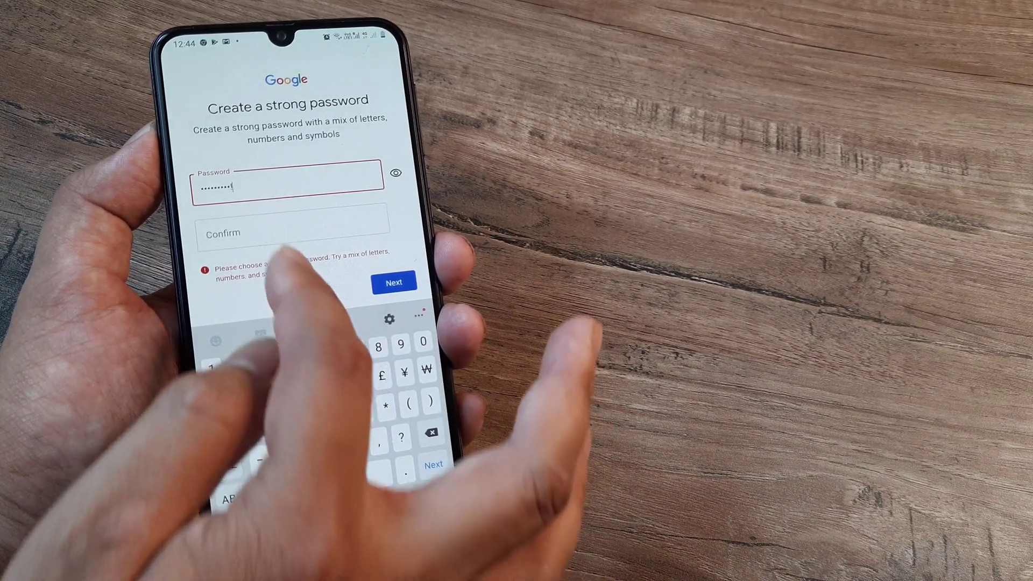
left_click(224, 466)
left_click(290, 232)
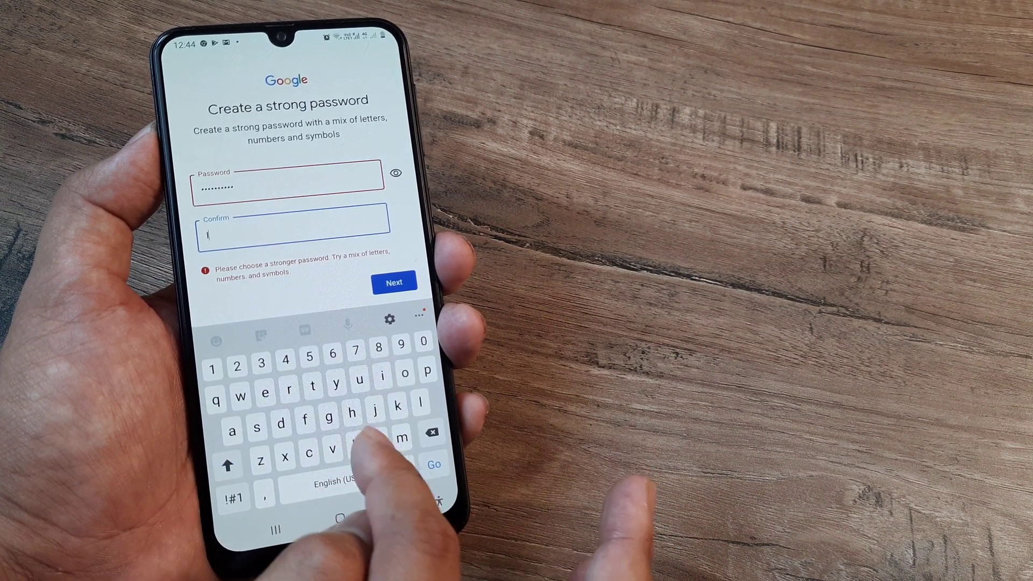
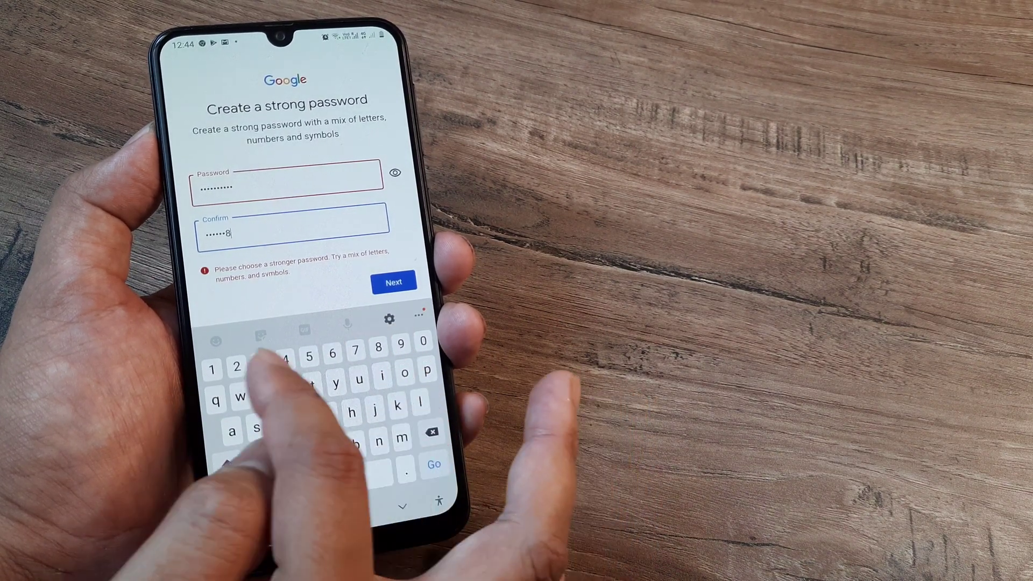
left_click(228, 490)
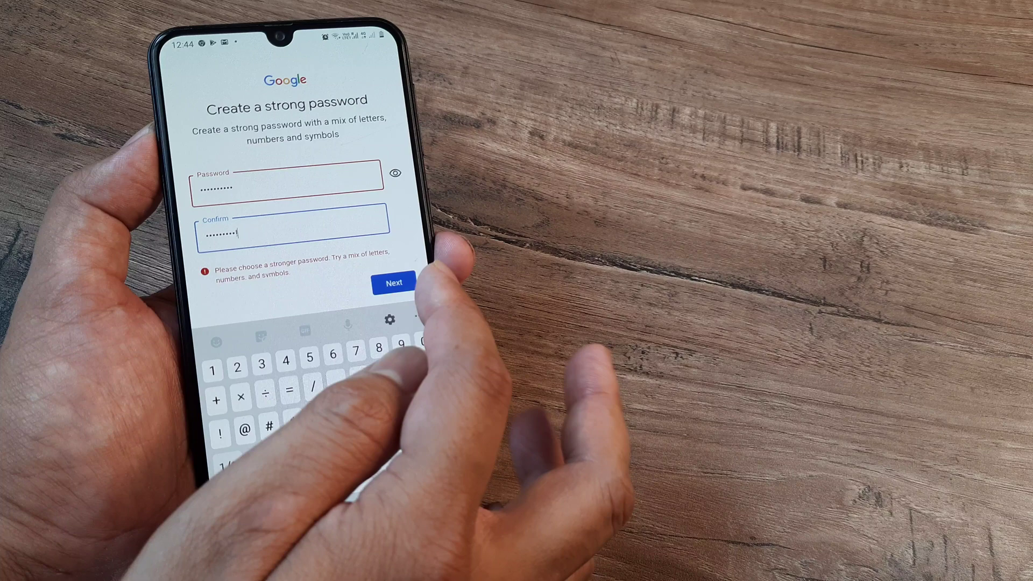
left_click(401, 281)
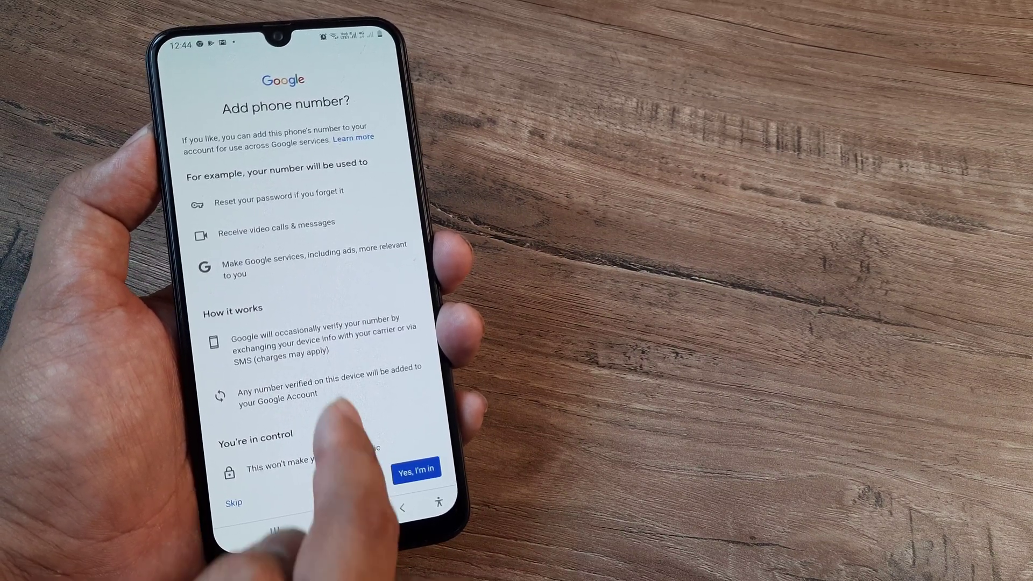
scroll(368, 439, "down", 3)
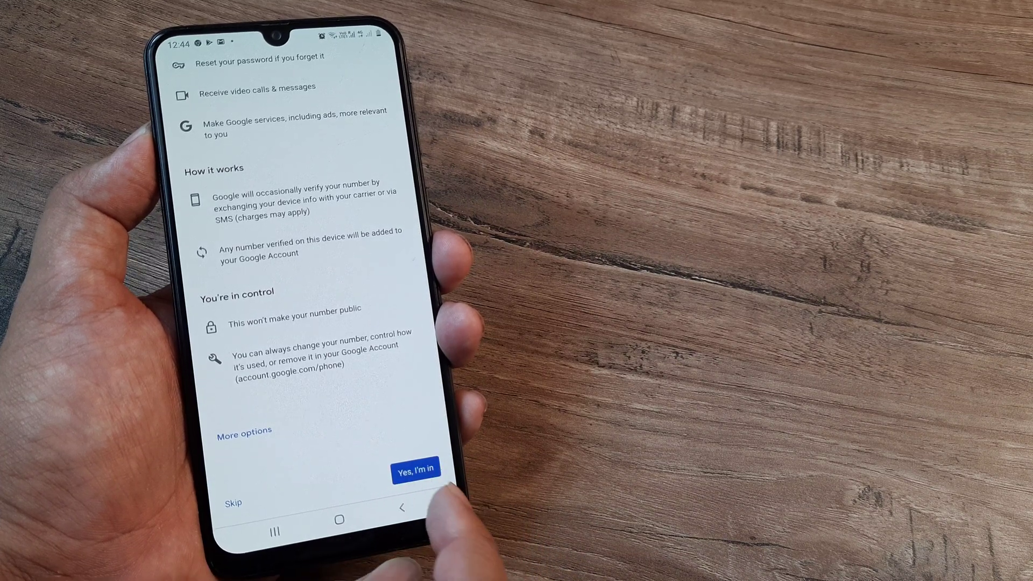
Skip the 'Add phone number?' step
left_click(234, 503)
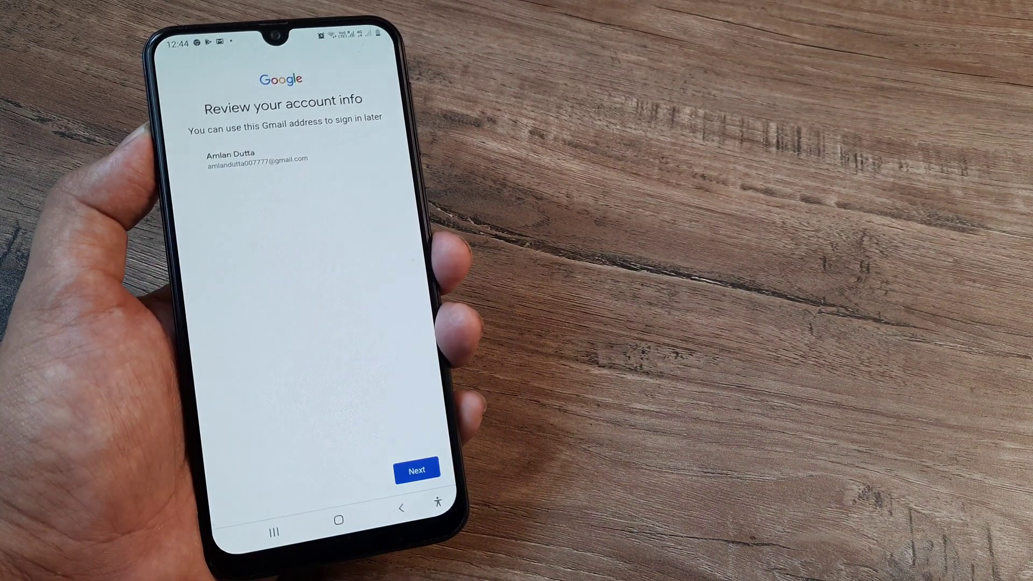
Accept the reviewed account info and agree to the Privacy and Terms
left_click(417, 471)
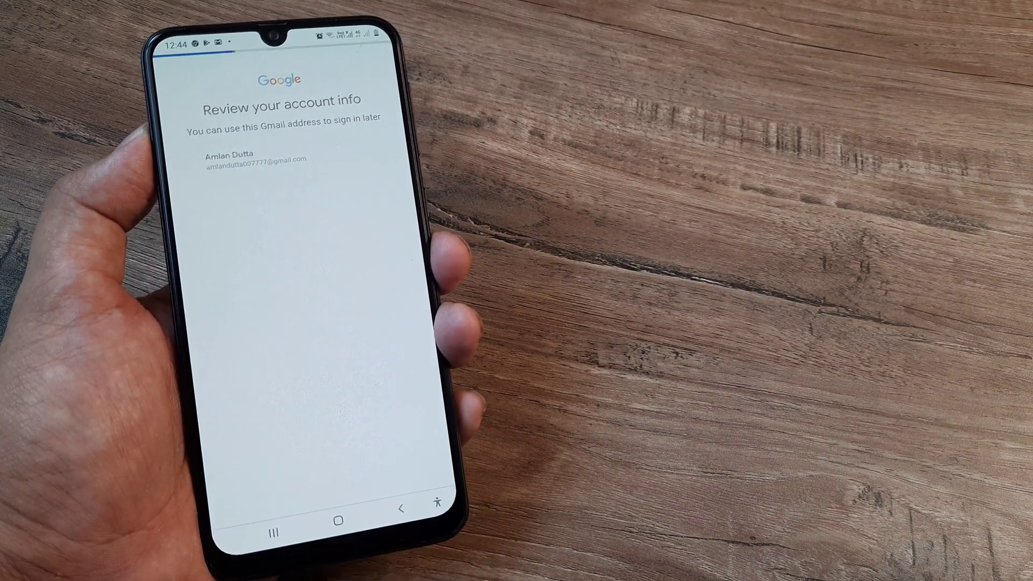
scroll(307, 308, "down", 10)
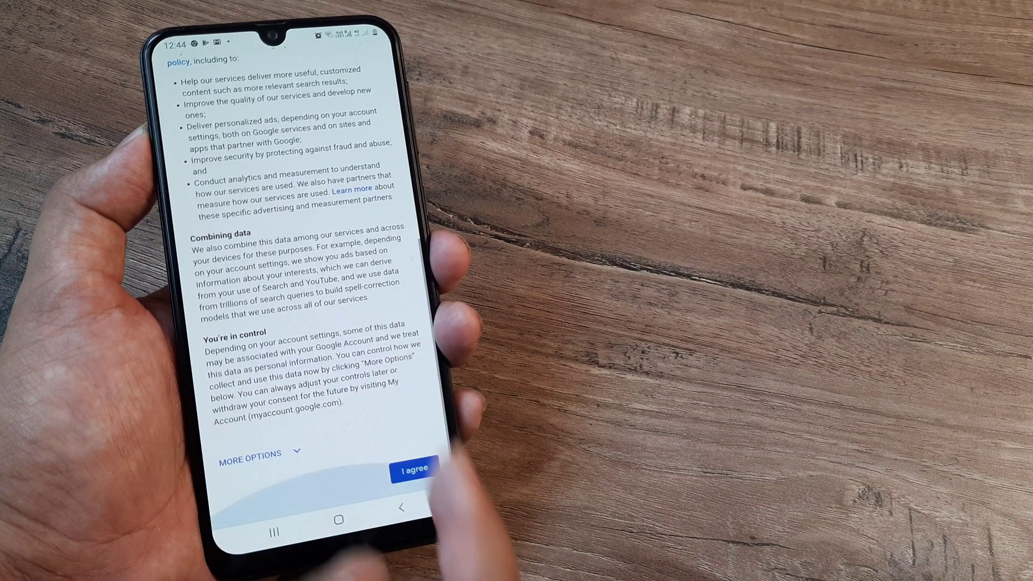
left_click(415, 469)
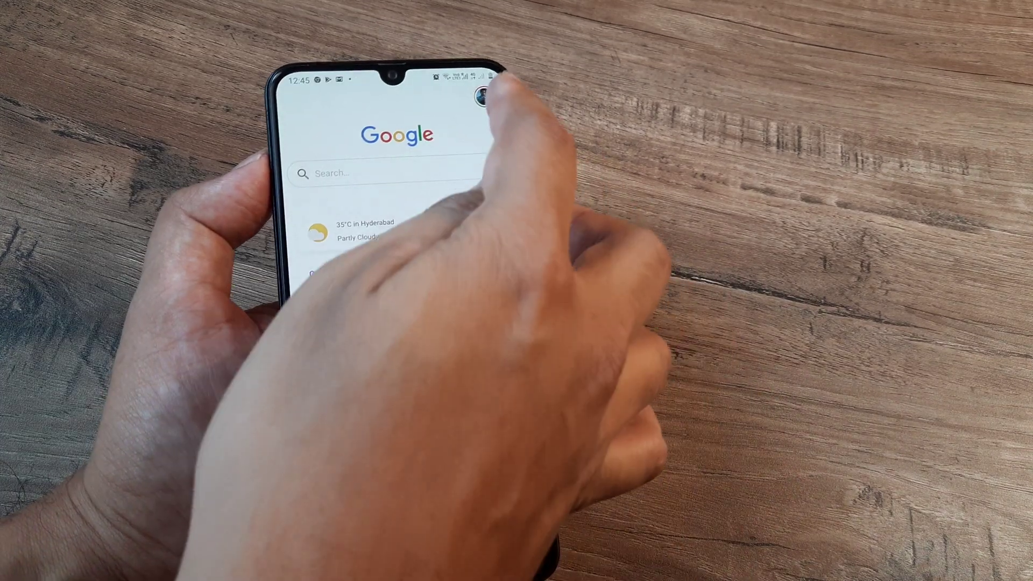
Select the newly created account in the Google app's account switcher
left_click(482, 96)
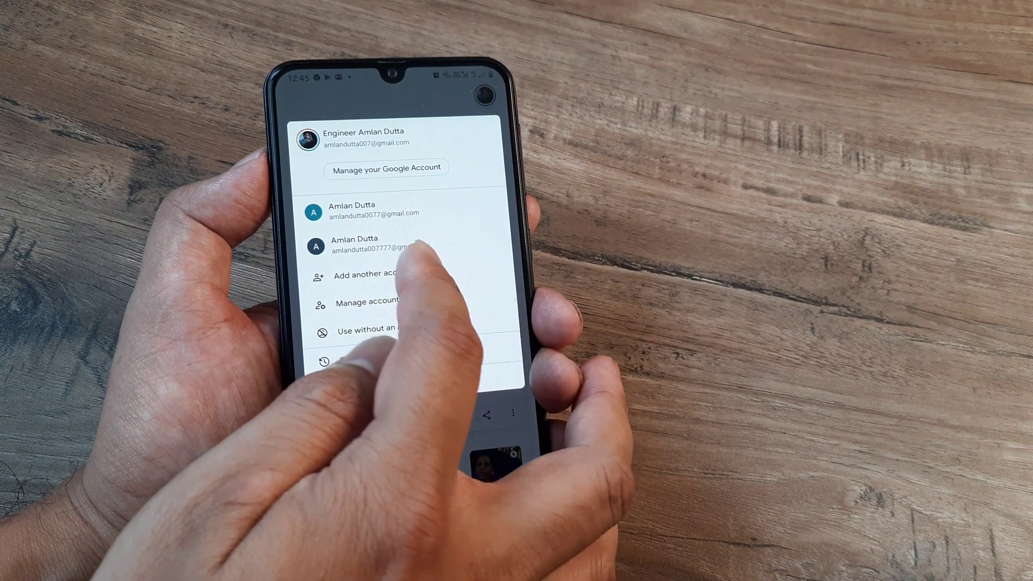
left_click(364, 212)
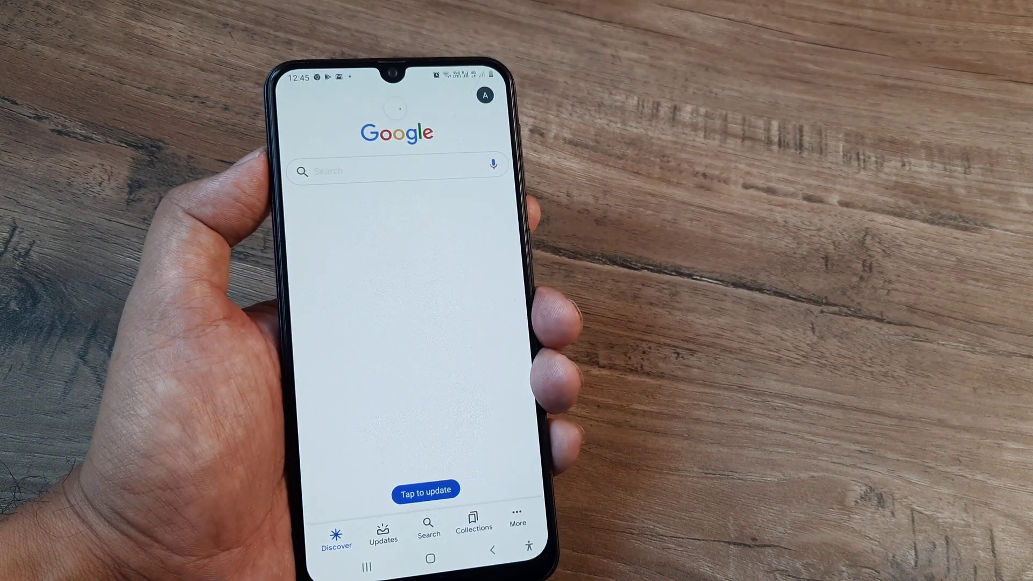